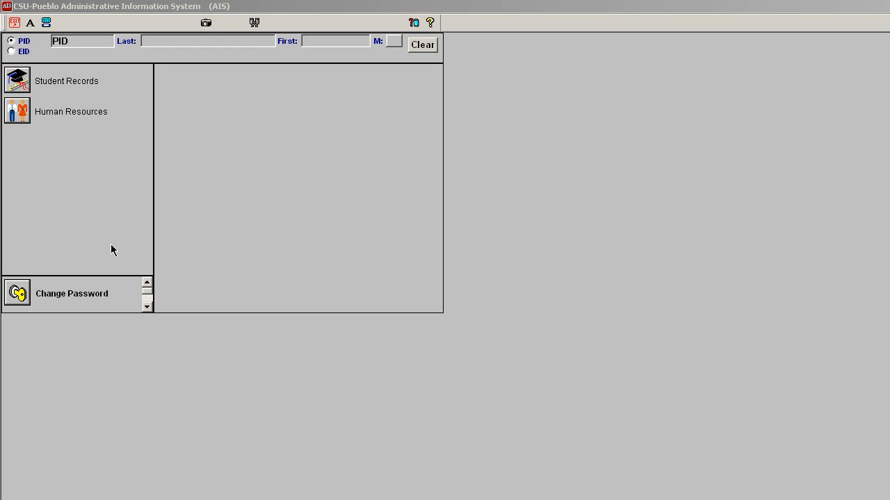
# Open Student Records and look up the student by entering the student's PID.
pyautogui.click(17, 79)
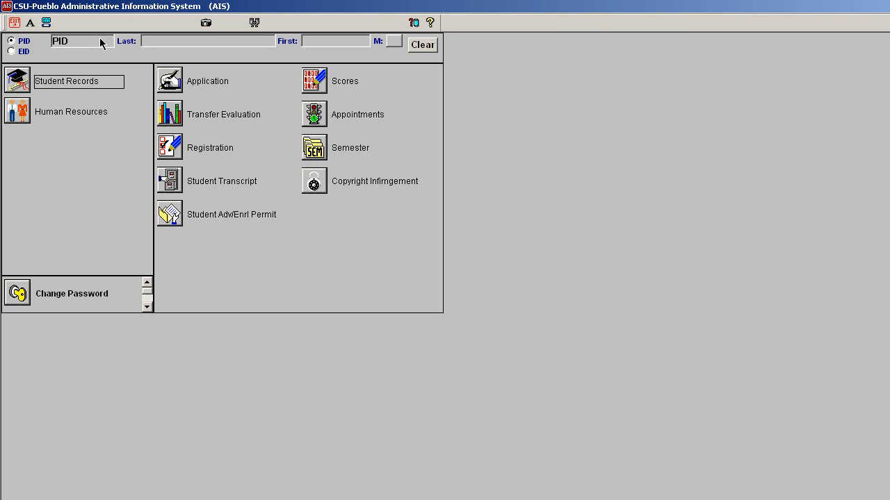
pyautogui.click(75, 41)
pyautogui.write('998888')
pyautogui.press('Return')
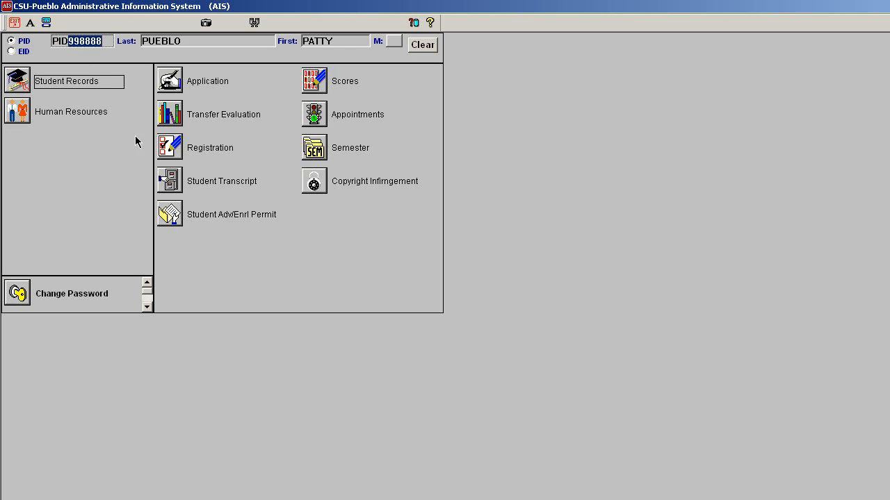
# Open the student's Registration for SPRING 2012 at Colorado State University - Pueblo and dismiss the registration messages.
pyautogui.click(179, 148)
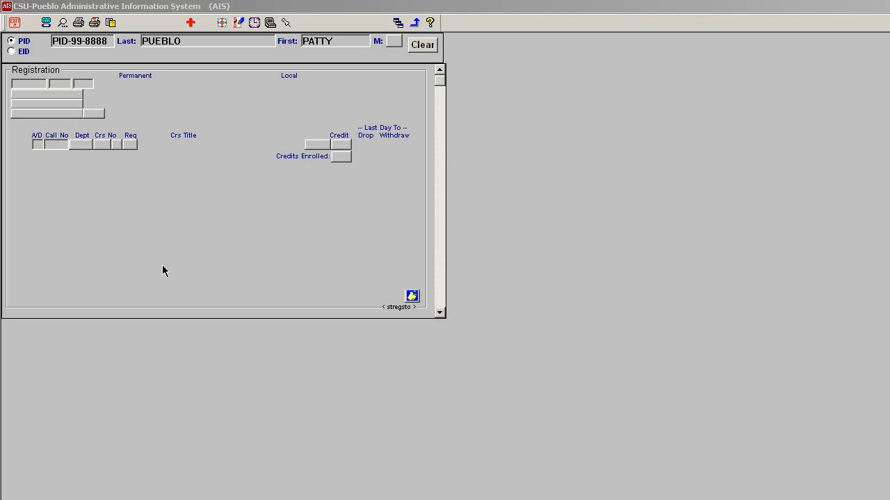
pyautogui.doubleClick(35, 87)
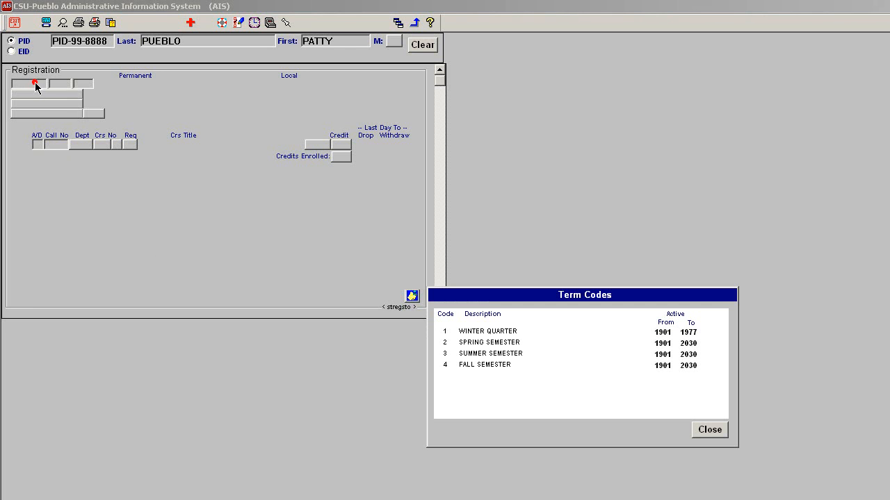
pyautogui.click(492, 344)
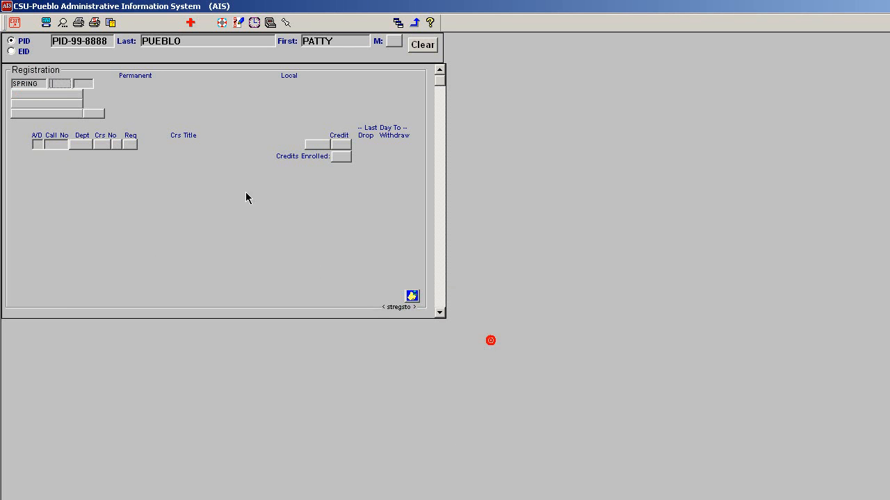
pyautogui.click(59, 86)
pyautogui.write('2010')
pyautogui.write('2012')
pyautogui.doubleClick(82, 89)
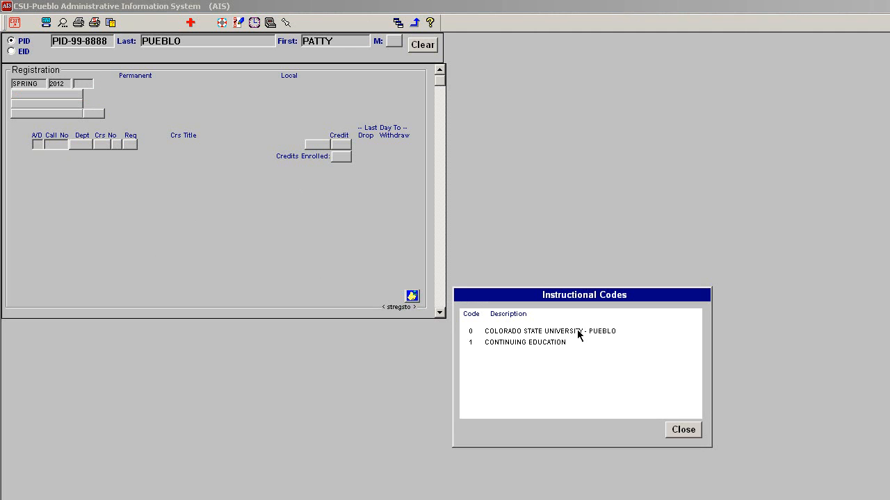
pyautogui.doubleClick(569, 331)
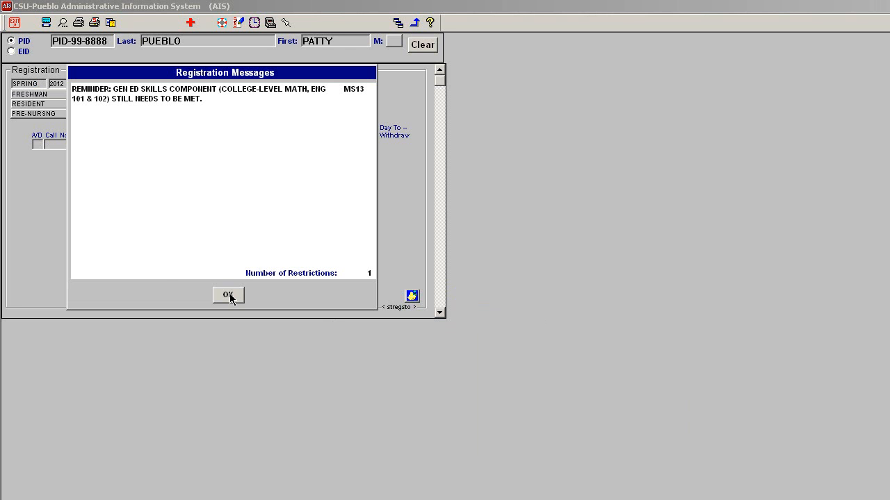
pyautogui.click(229, 295)
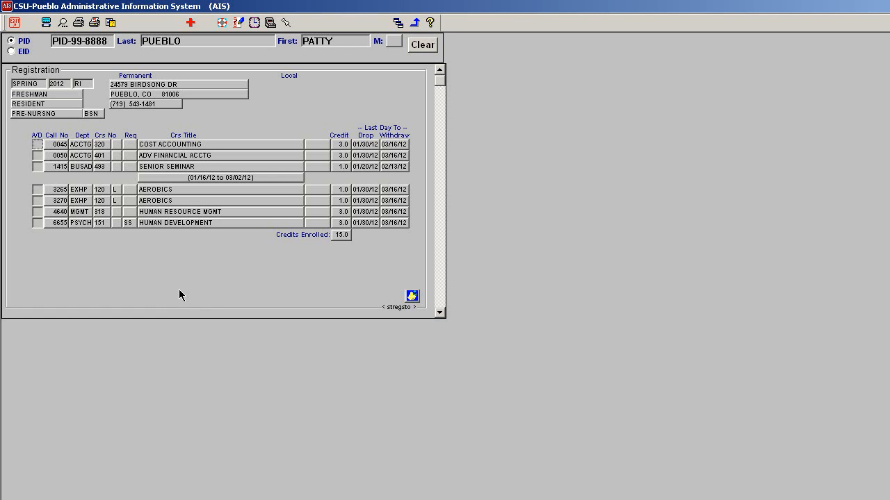
# Try to drop HUMAN DEVELOPMENT by entering action D with call number 6655 on a new line and accepting the registration.
pyautogui.click(38, 143)
pyautogui.click(39, 144)
pyautogui.press('Tab')
pyautogui.press('Tab')
pyautogui.press('Tab')
pyautogui.press('Tab')
pyautogui.press('Tab')
pyautogui.press('Tab')
pyautogui.press('Tab')
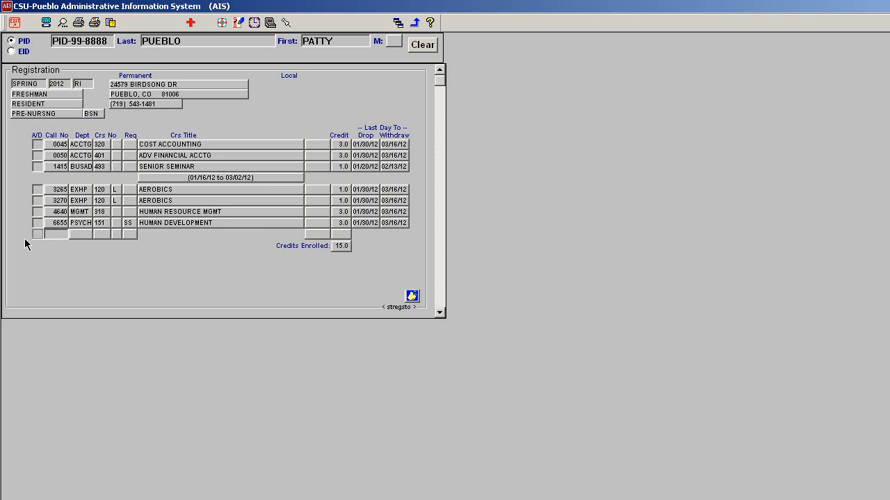
pyautogui.write('D6655')
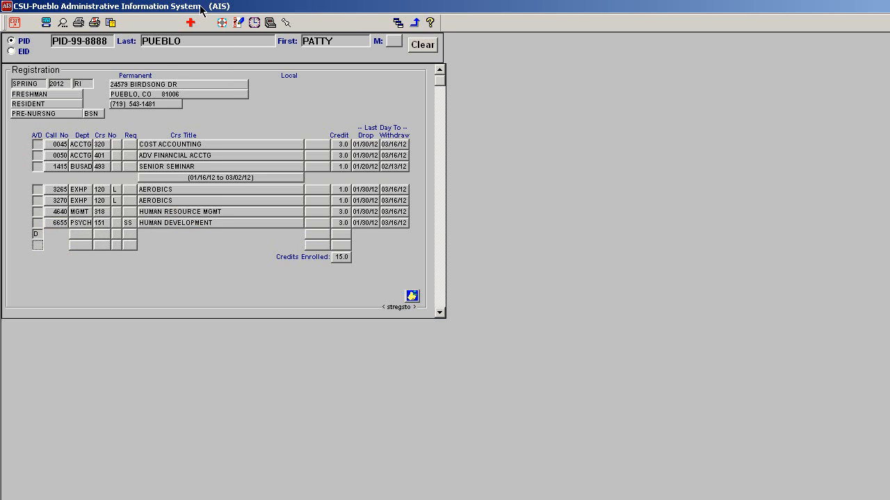
pyautogui.click(188, 24)
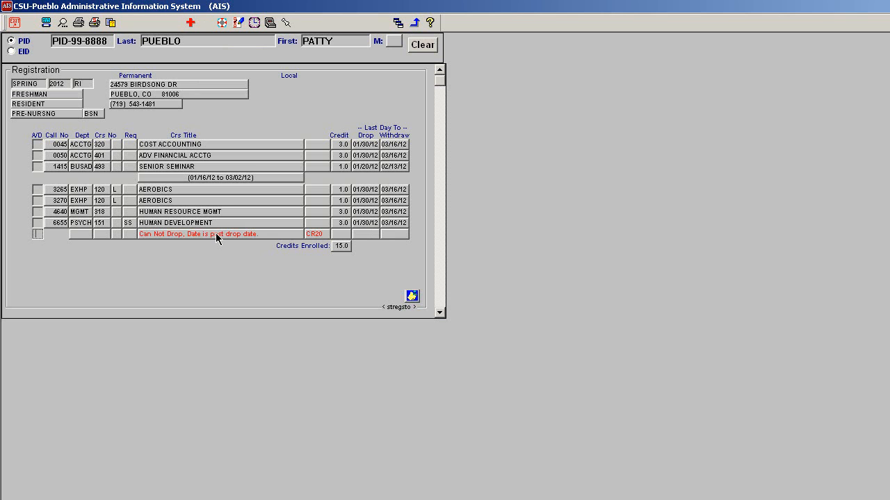
# Leave and reopen Registration, reload the same student's SPRING 2012 schedule for Colorado State University - Pueblo, and dismiss the messages.
pyautogui.click(415, 23)
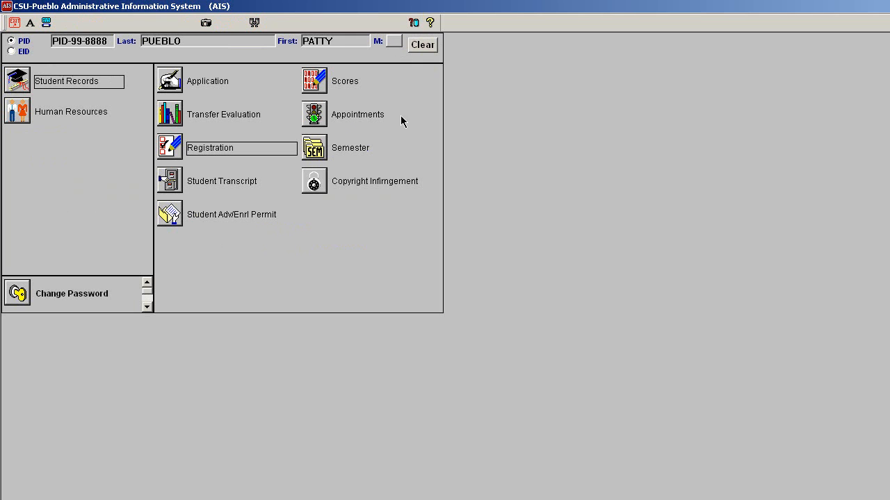
pyautogui.click(175, 148)
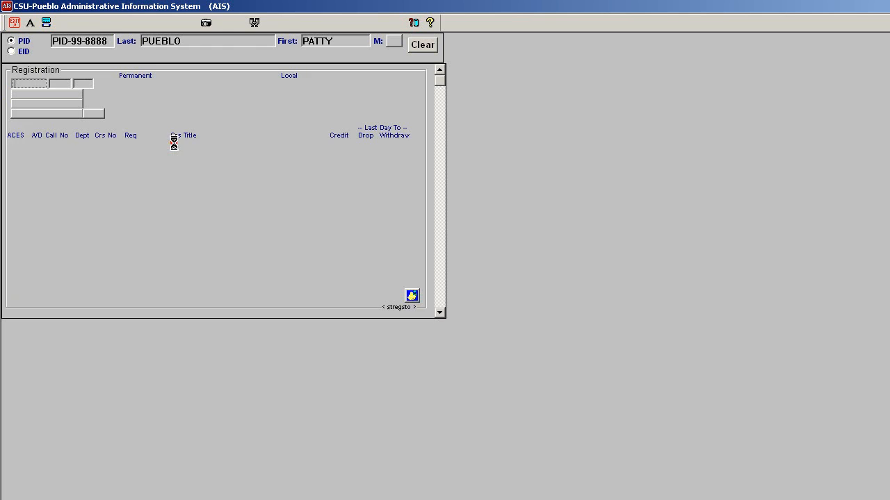
pyautogui.doubleClick(24, 84)
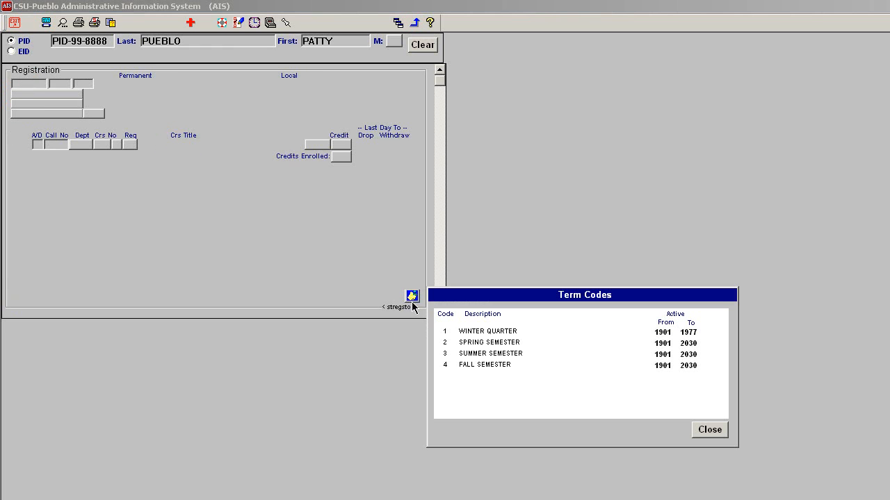
pyautogui.doubleClick(507, 342)
pyautogui.write('2012')
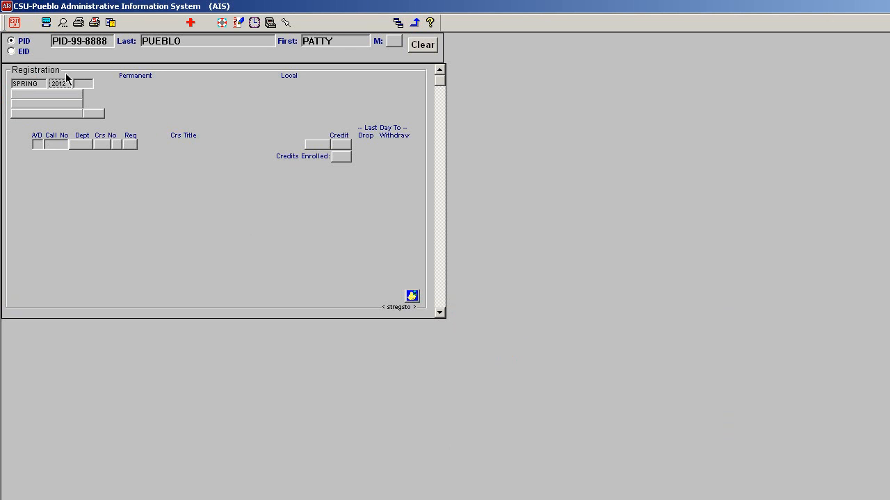
pyautogui.click(85, 84)
pyautogui.doubleClick(85, 84)
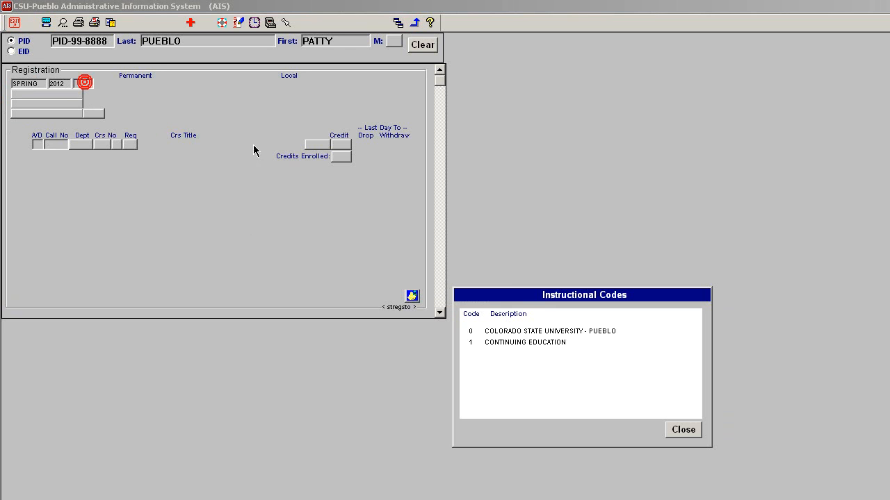
pyautogui.click(564, 332)
pyautogui.doubleClick(564, 332)
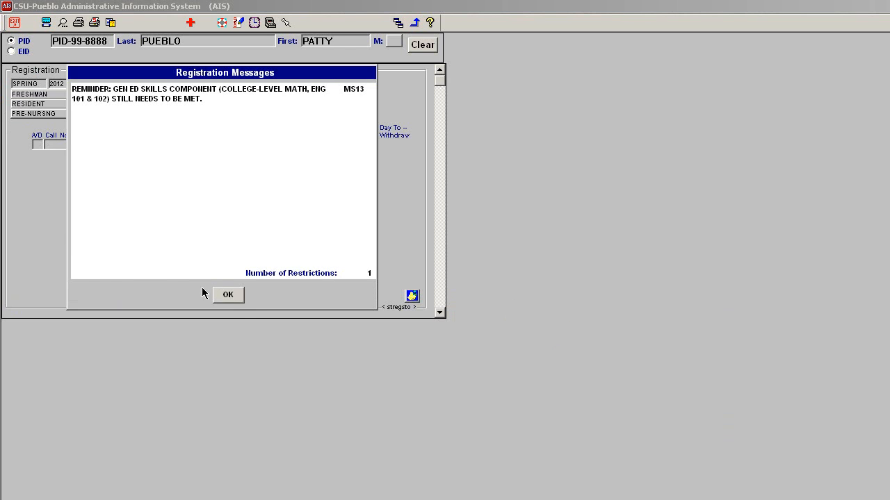
pyautogui.click(232, 299)
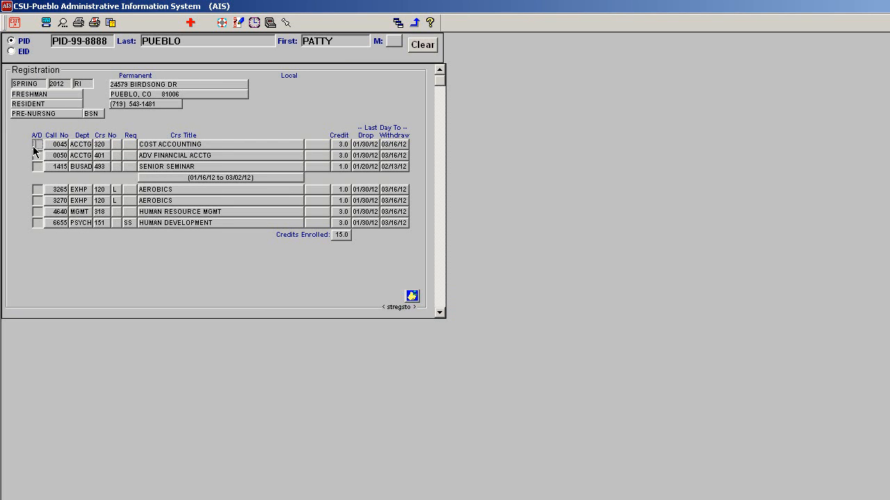
# Try to add a course by entering action A with its call number on a new line below the schedule and accepting the registration.
pyautogui.press('Tab')
pyautogui.press('Tab')
pyautogui.press('Tab')
pyautogui.press('Tab')
pyautogui.press('Tab')
pyautogui.press('Tab')
pyautogui.press('Tab')
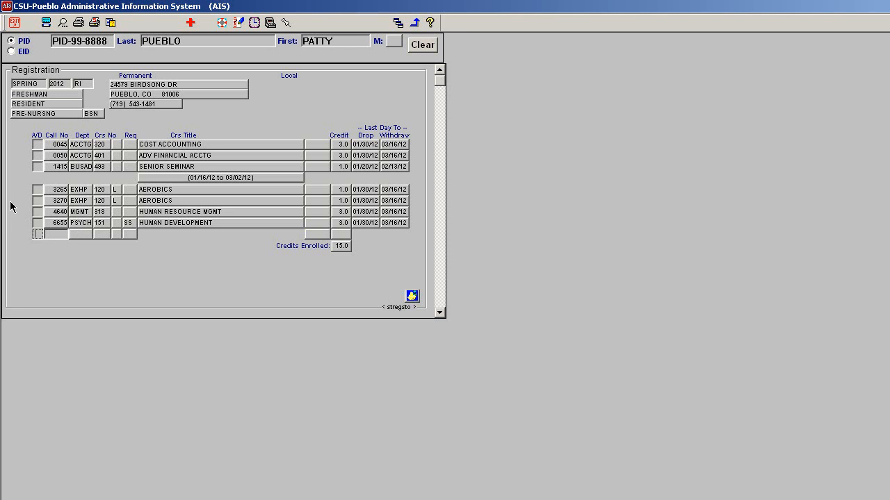
pyautogui.write('A')
pyautogui.write('60')
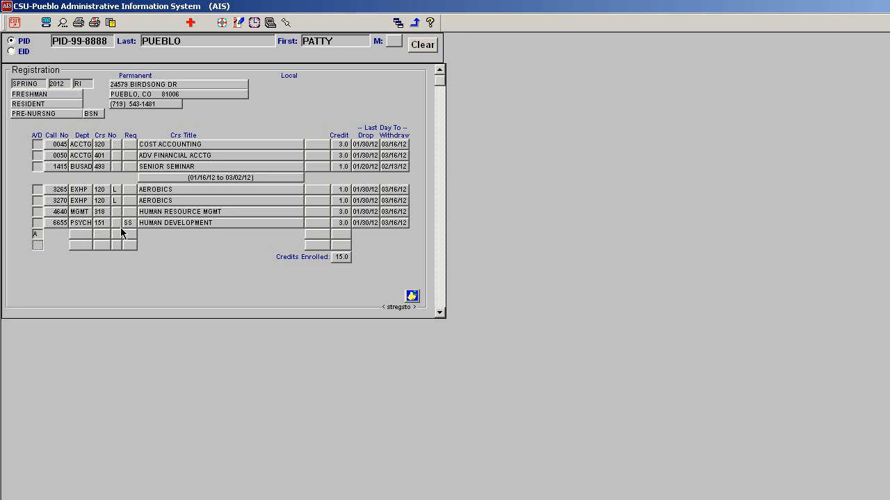
pyautogui.click(190, 24)
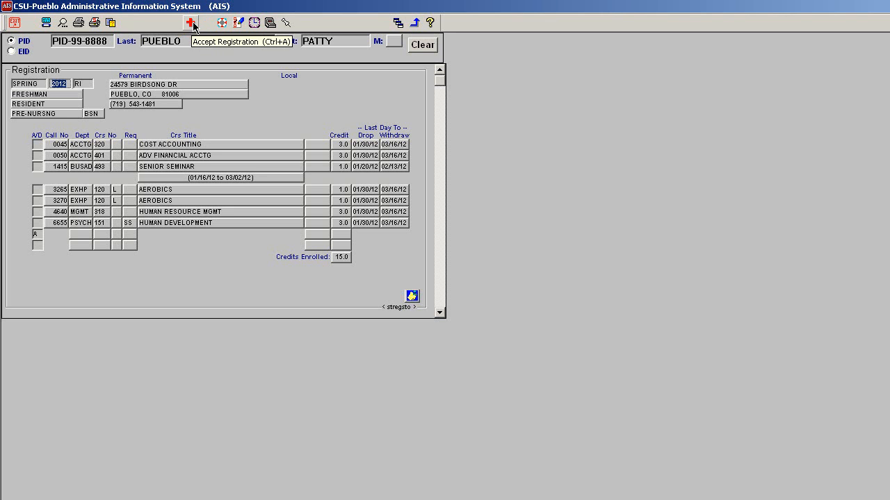
pyautogui.click(192, 23)
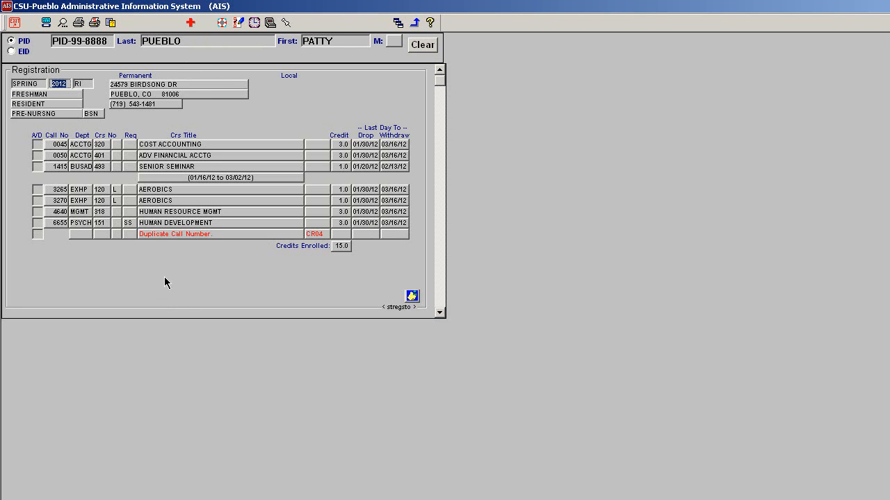
pyautogui.click(185, 234)
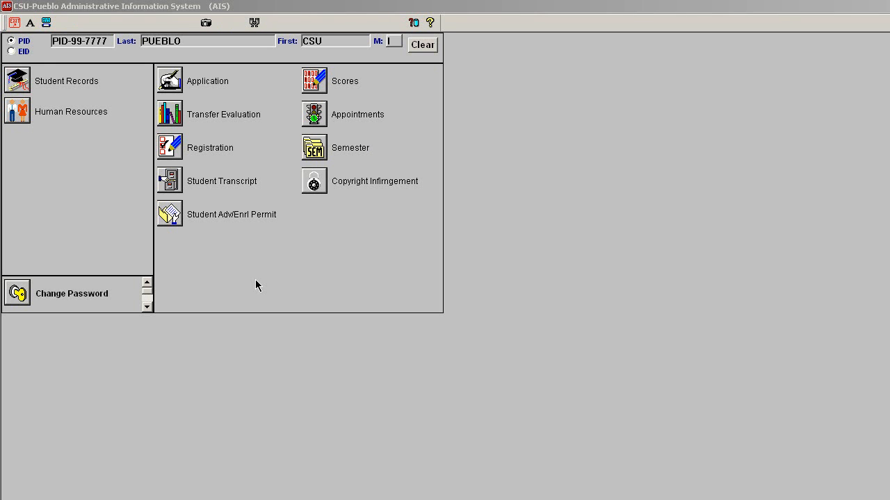
# Open Registration for the second student and set the term to SPRING 2012 with instructional code RI.
pyautogui.click(176, 144)
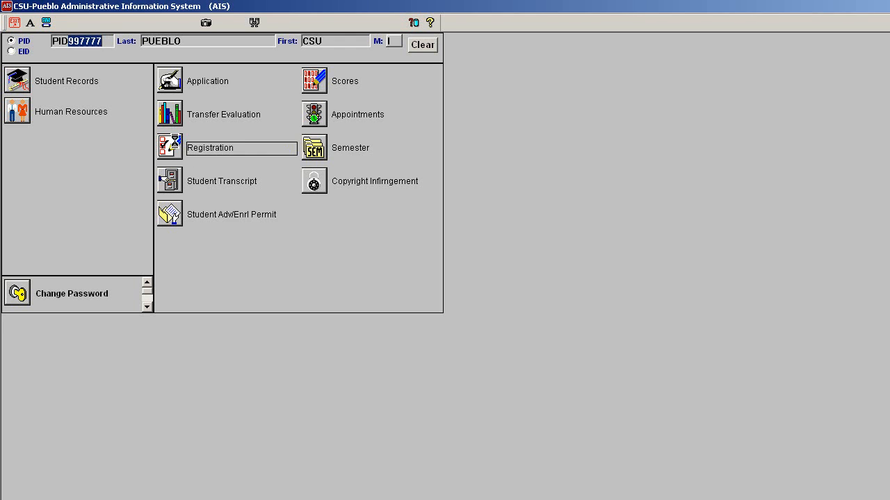
pyautogui.write('SPRING')
pyautogui.press('Tab')
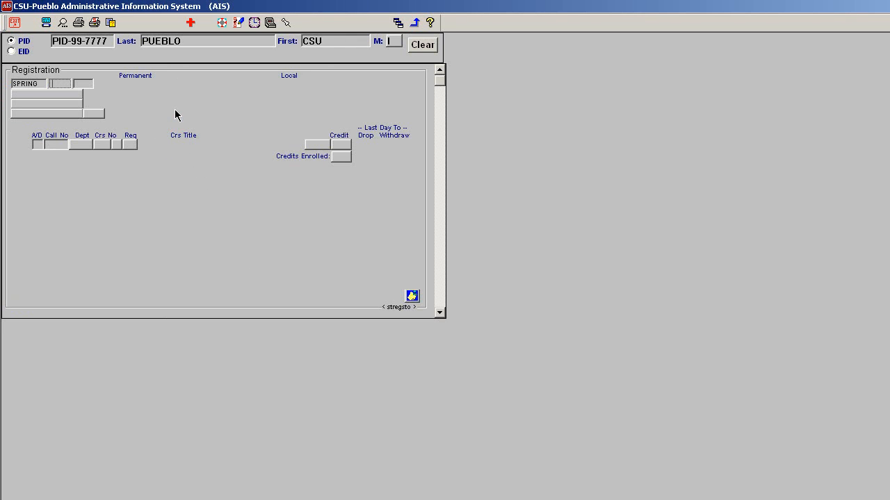
pyautogui.write('2012')
pyautogui.press('Tab')
pyautogui.write('RI')
pyautogui.press('Tab')
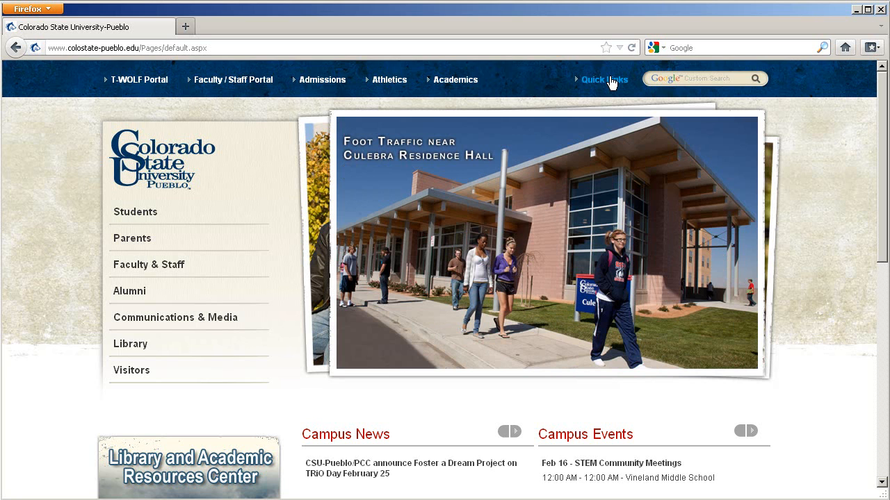
# Switch to the university website in Firefox and open the Late Add Form from the Registrar/Records forms to review it.
pyautogui.click(610, 82)
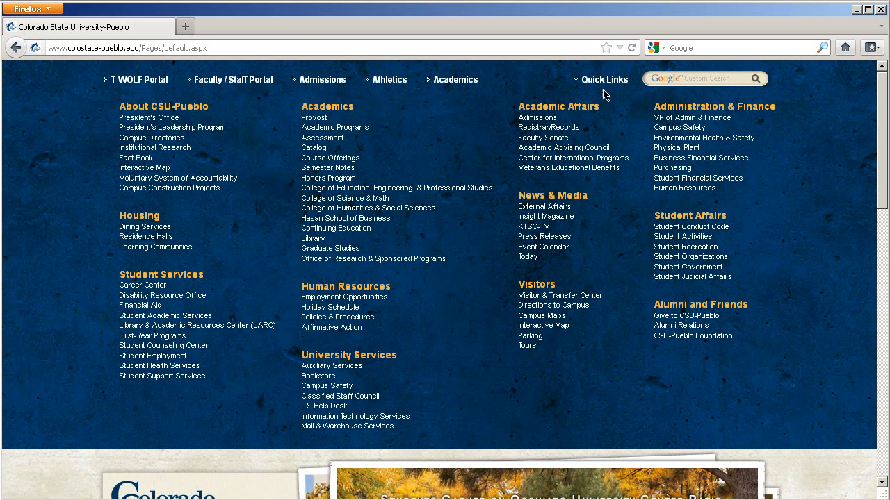
pyautogui.click(566, 129)
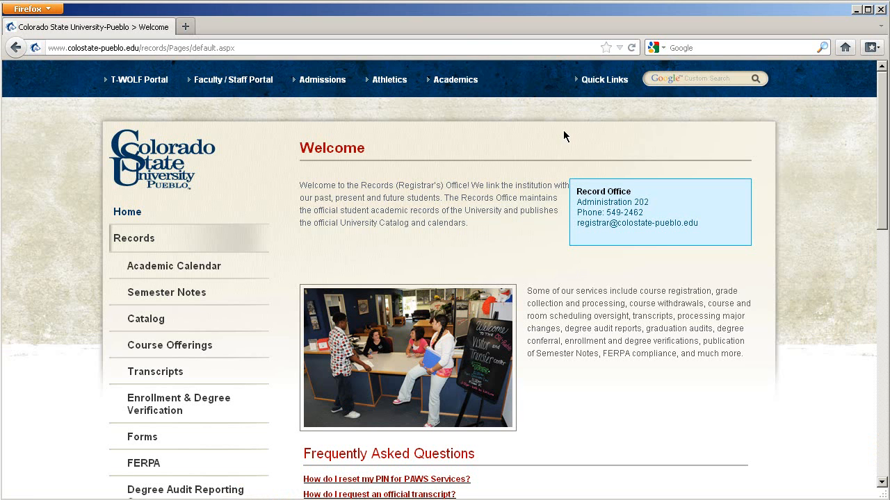
pyautogui.click(141, 439)
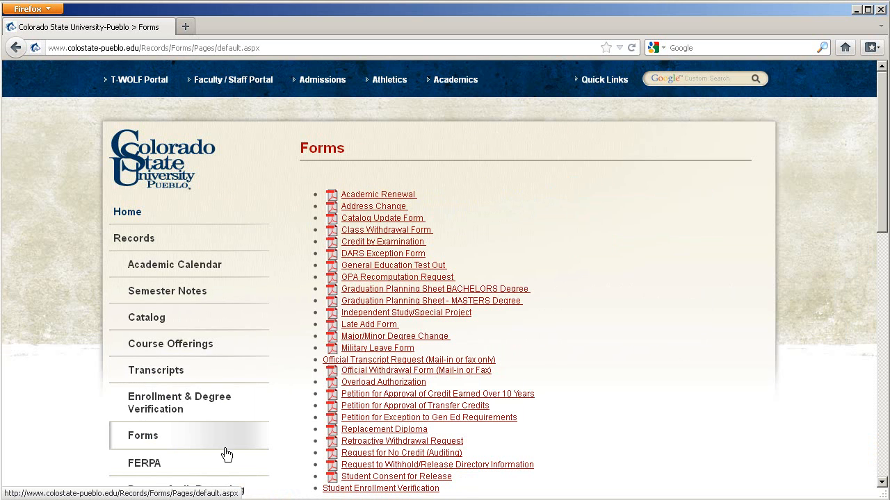
pyautogui.click(369, 325)
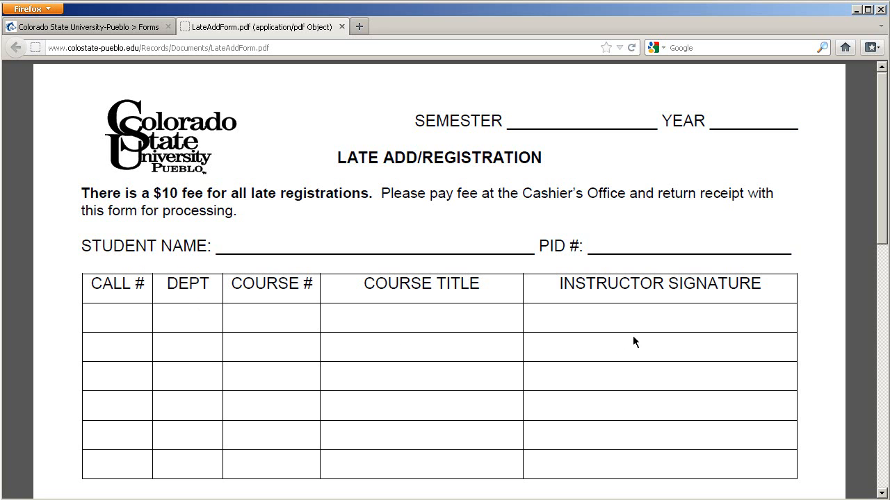
pyautogui.scroll(-4, 567, 299)
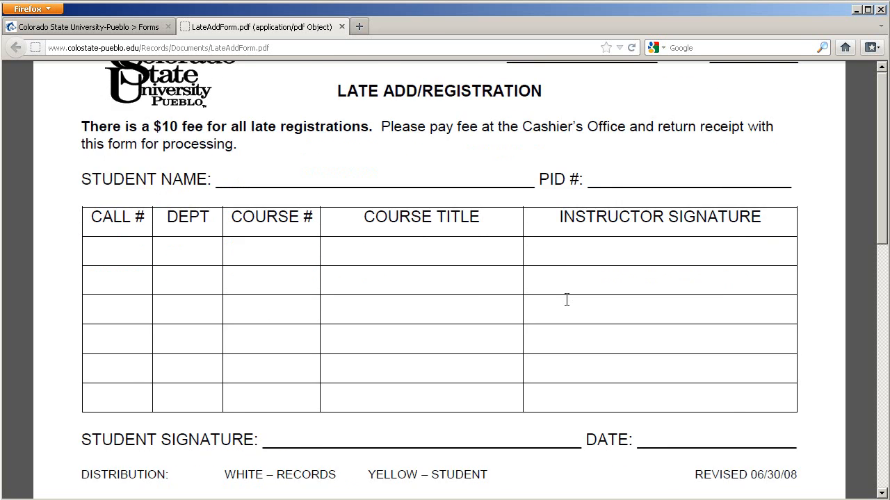